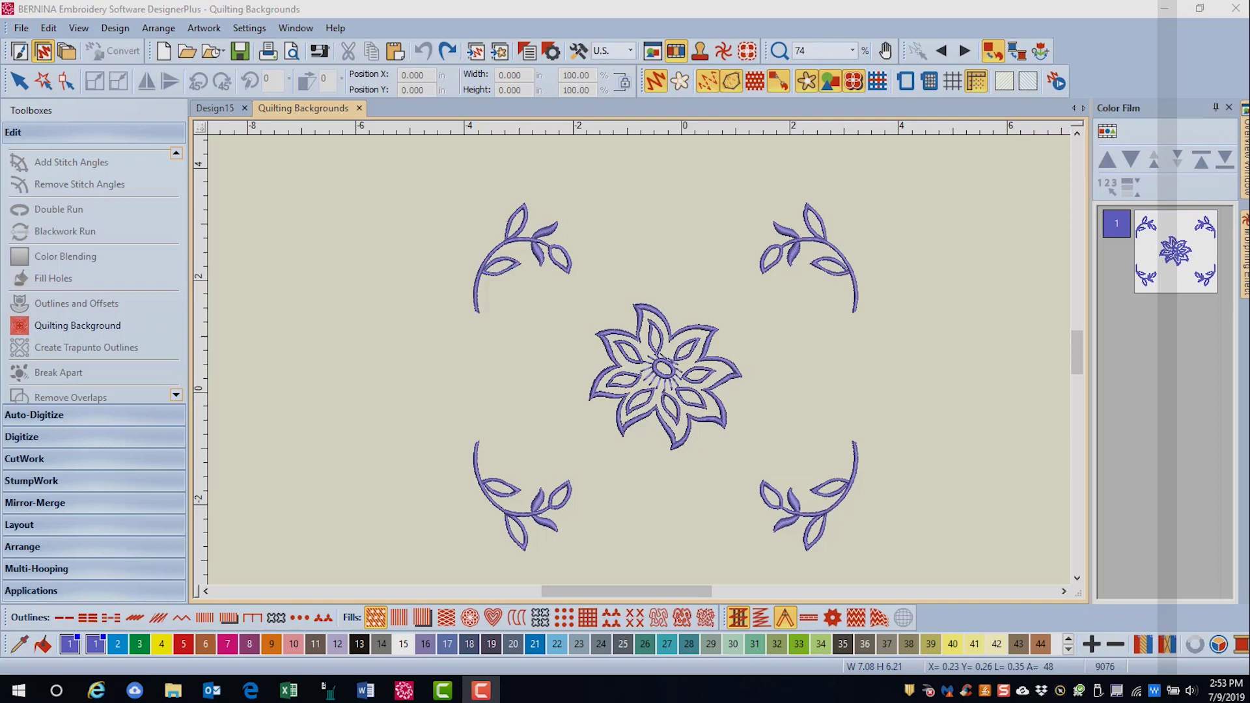
- Start a quilting background 10 in wide with Echo type and a 0.250 design margin
click(76, 335)
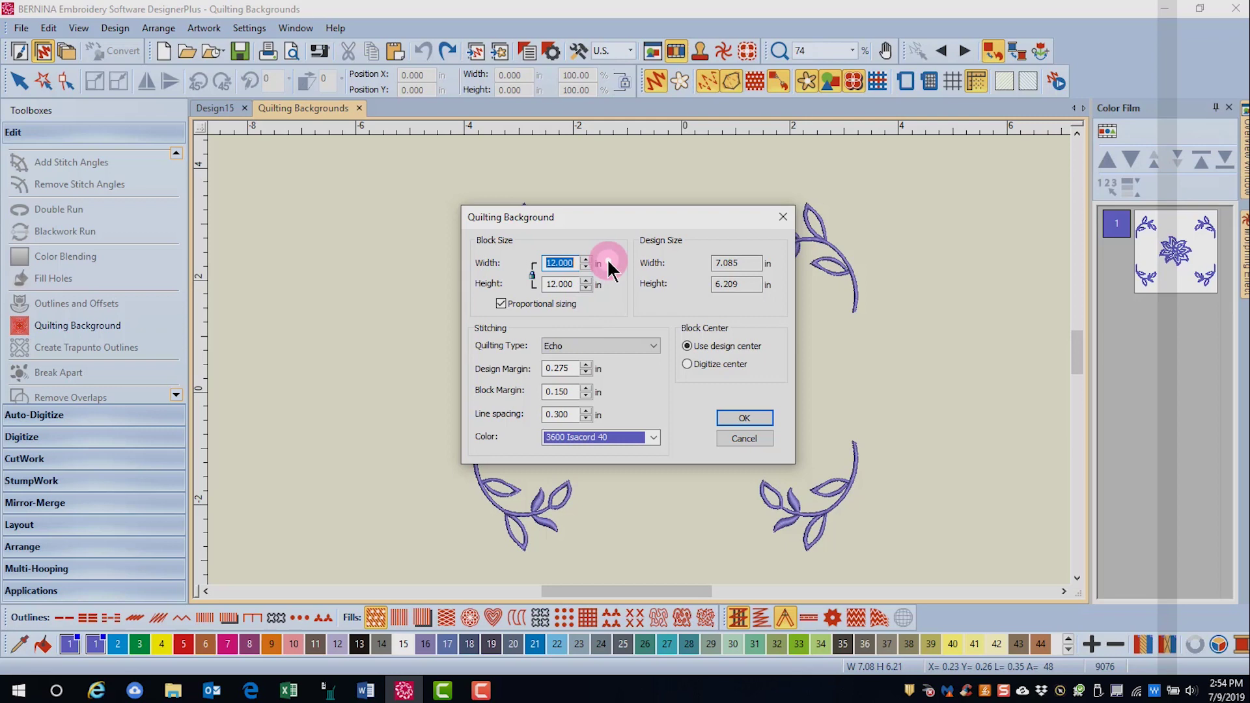
text(10)
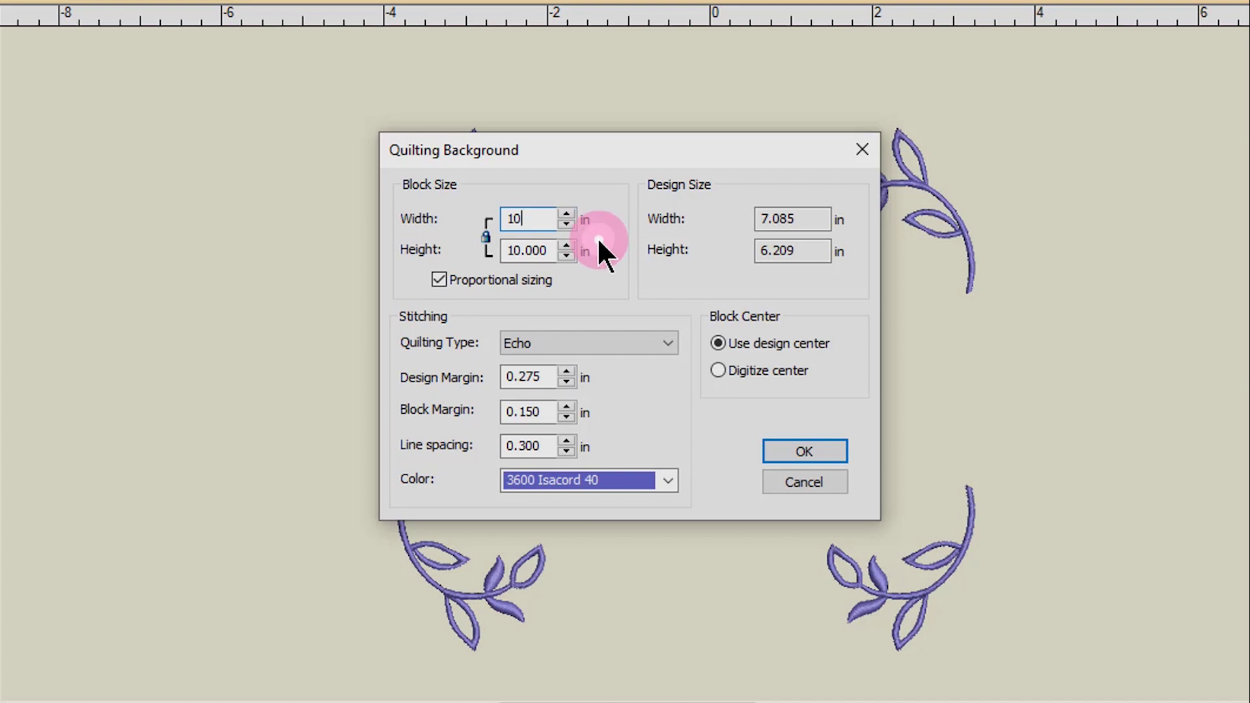
click(665, 342)
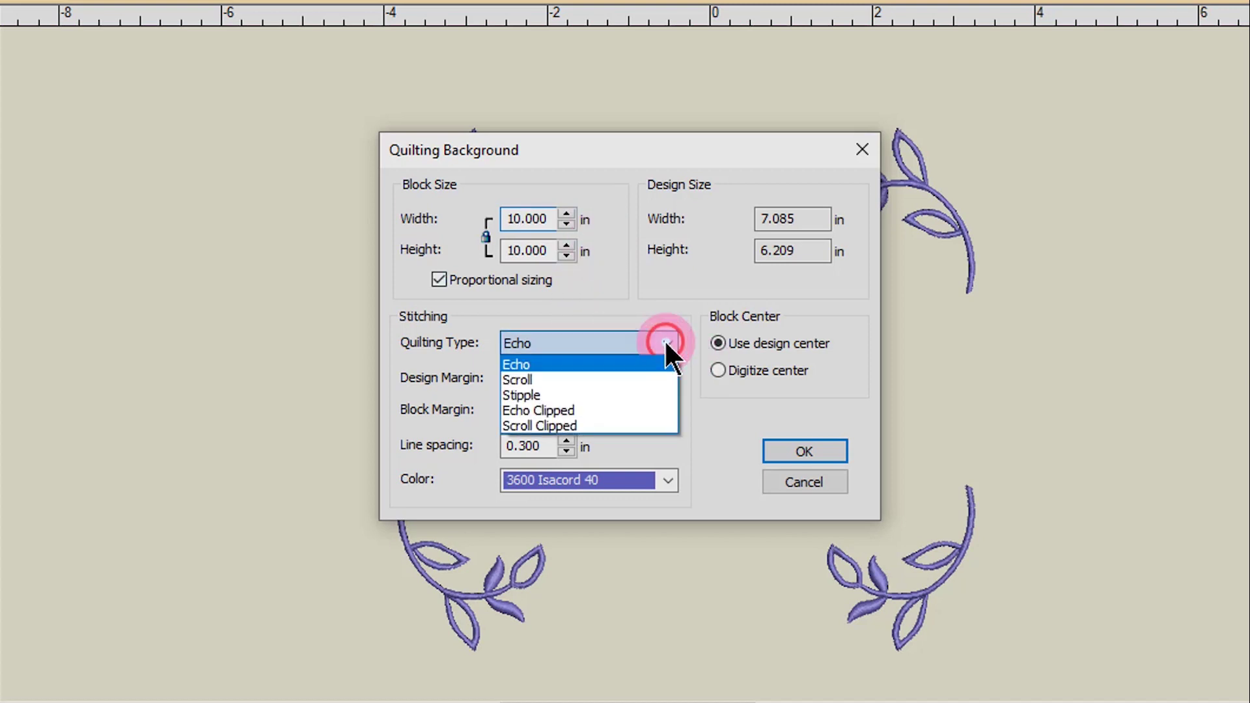
click(570, 363)
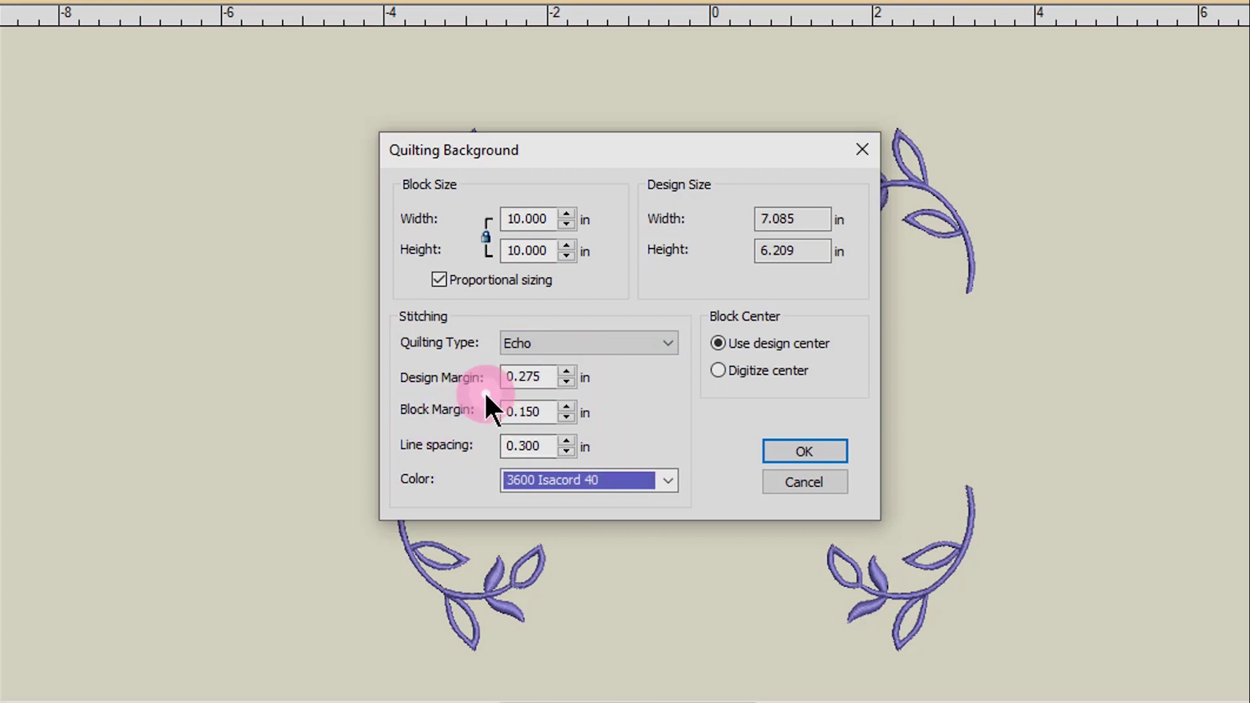
drag(555, 374, 487, 390)
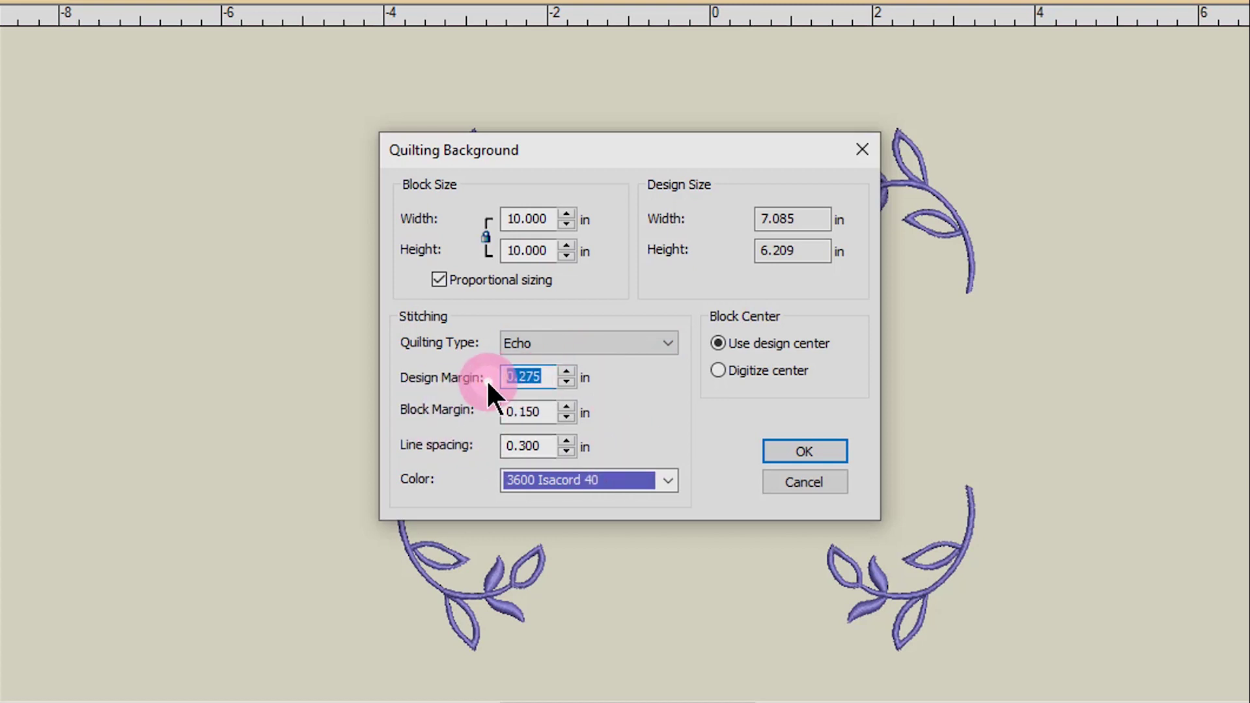
text(.)
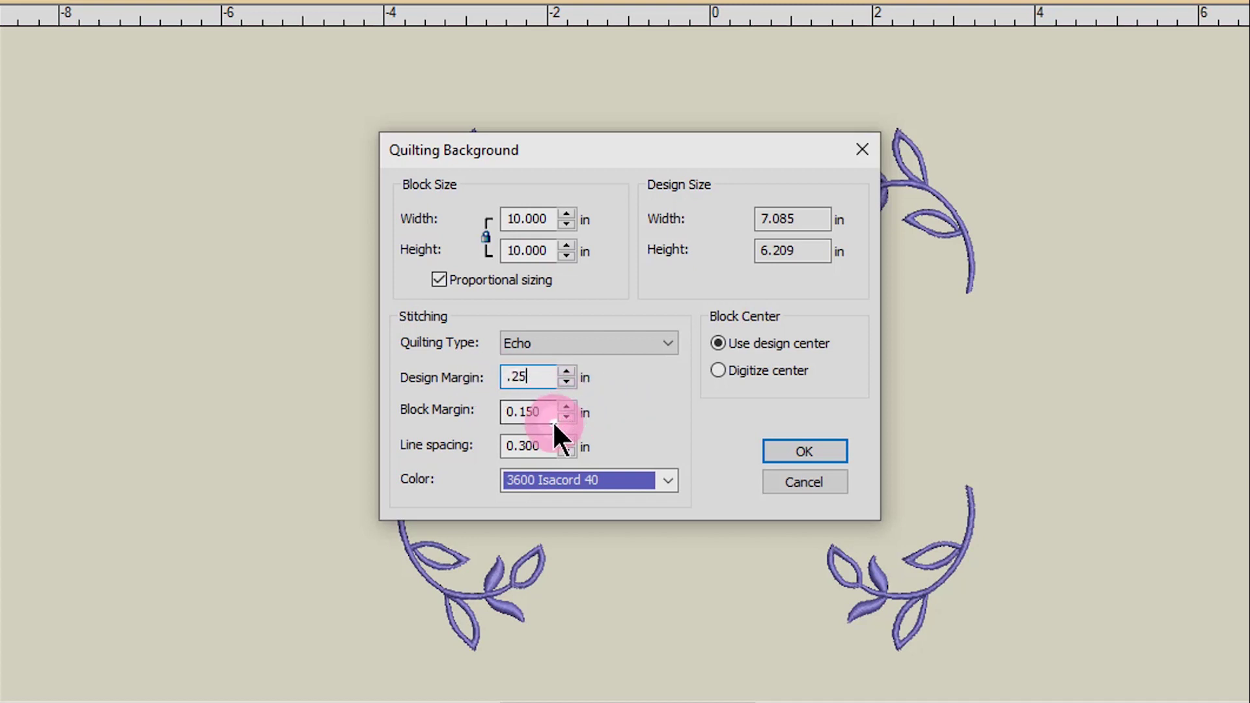
- Set block margin 0.175, line spacing 0.25 and colour 2 BERNINA, then generate the background
drag(552, 417, 484, 403)
key(BackSpace)
text(.1)
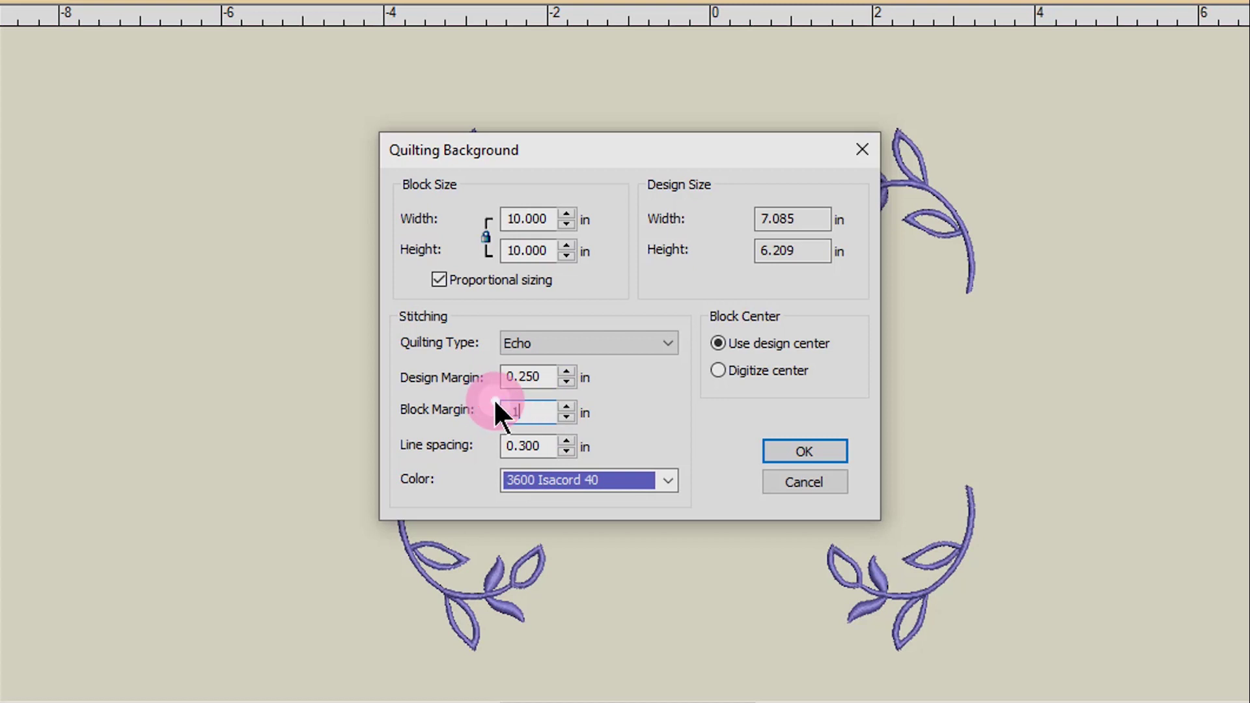
text(75)
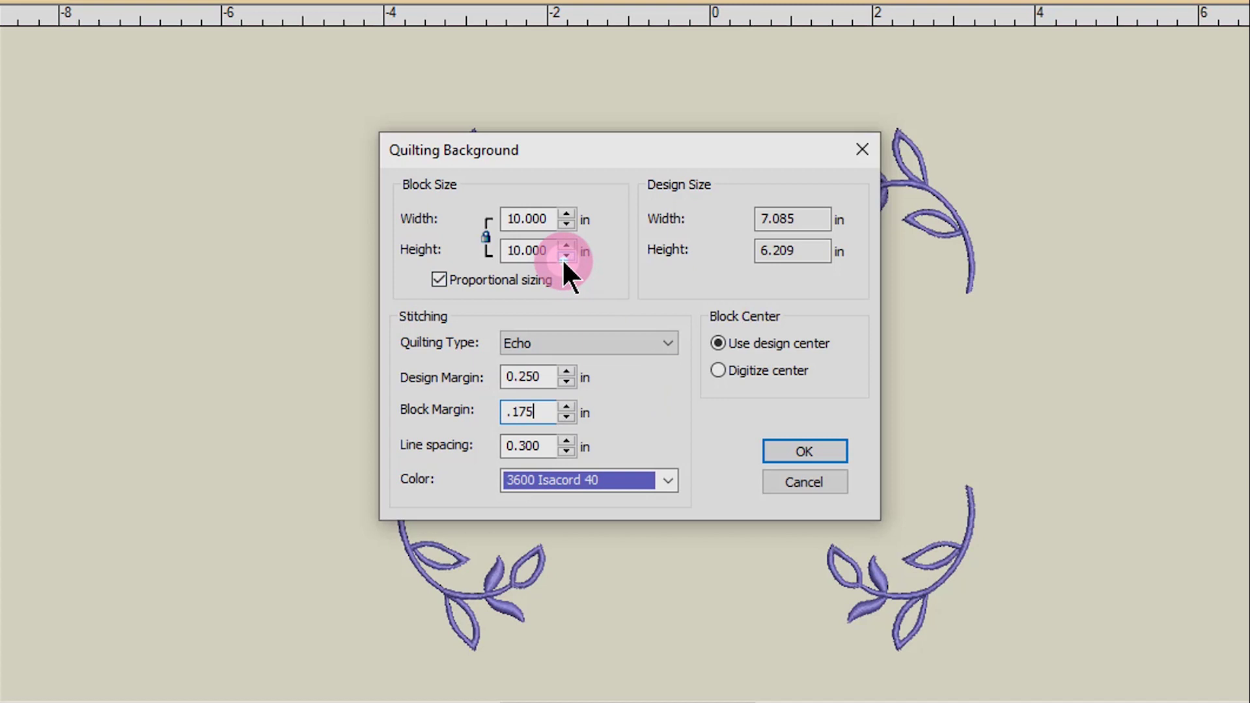
drag(553, 446, 490, 443)
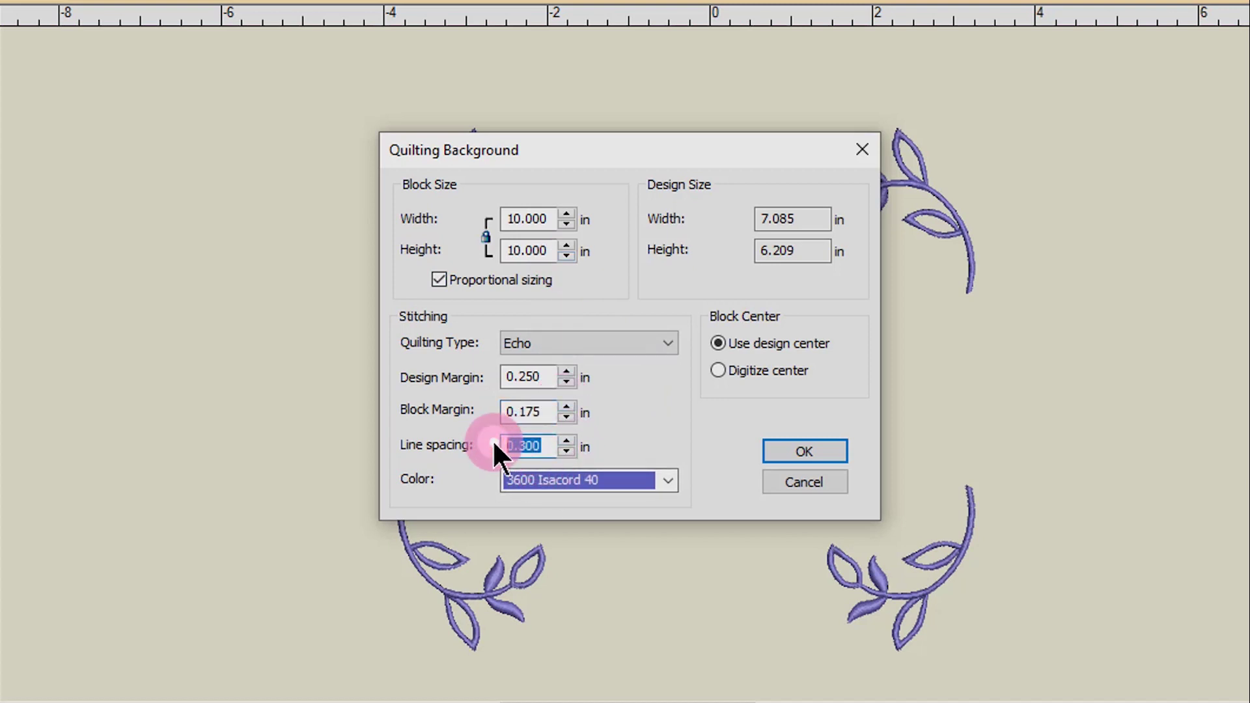
text(.)
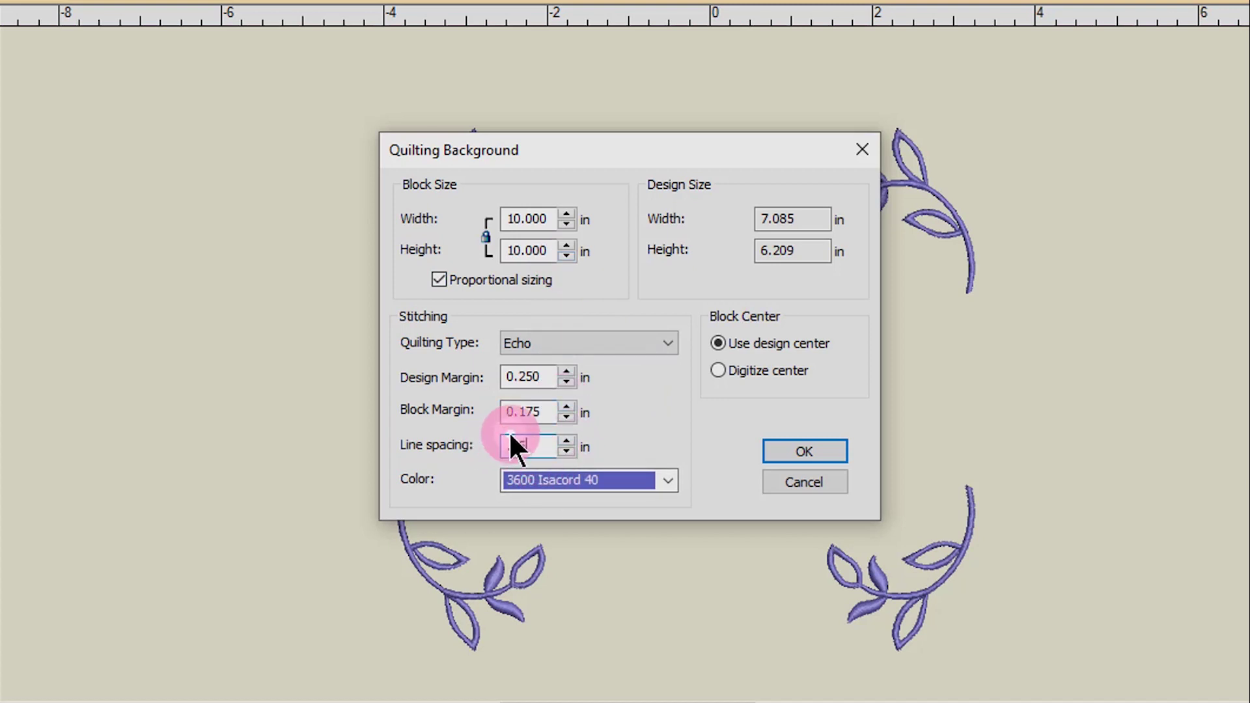
text(25)
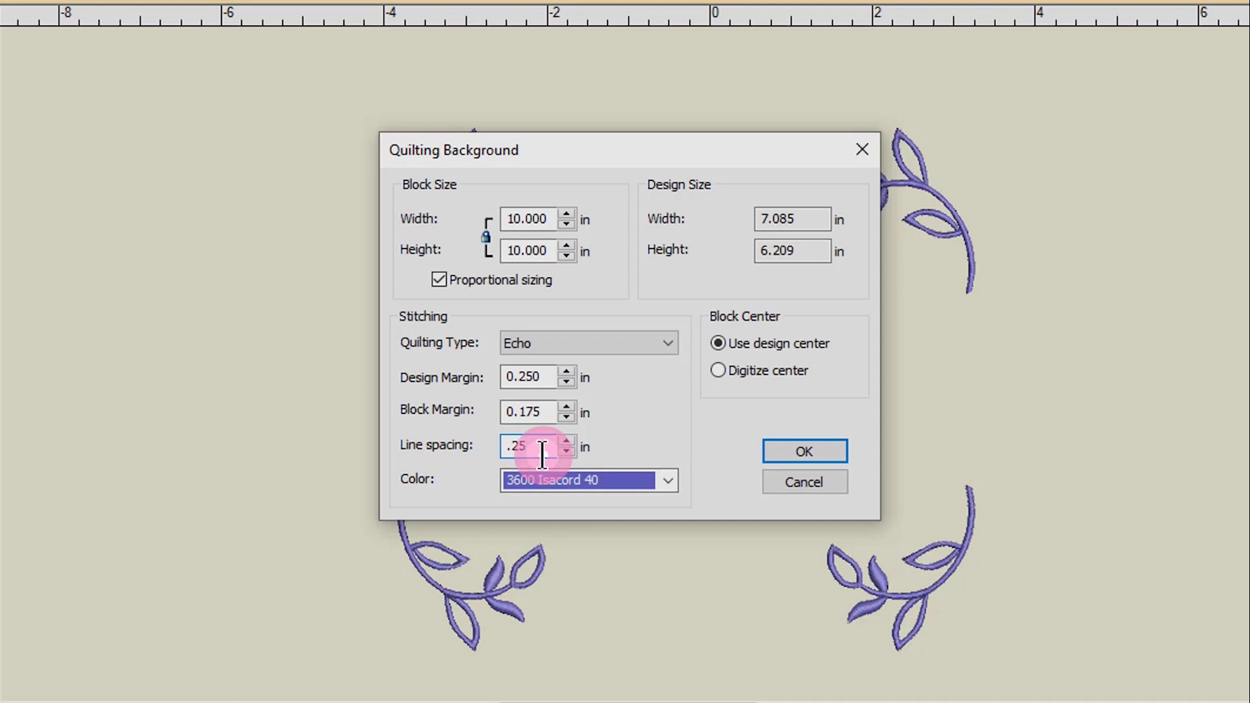
click(671, 483)
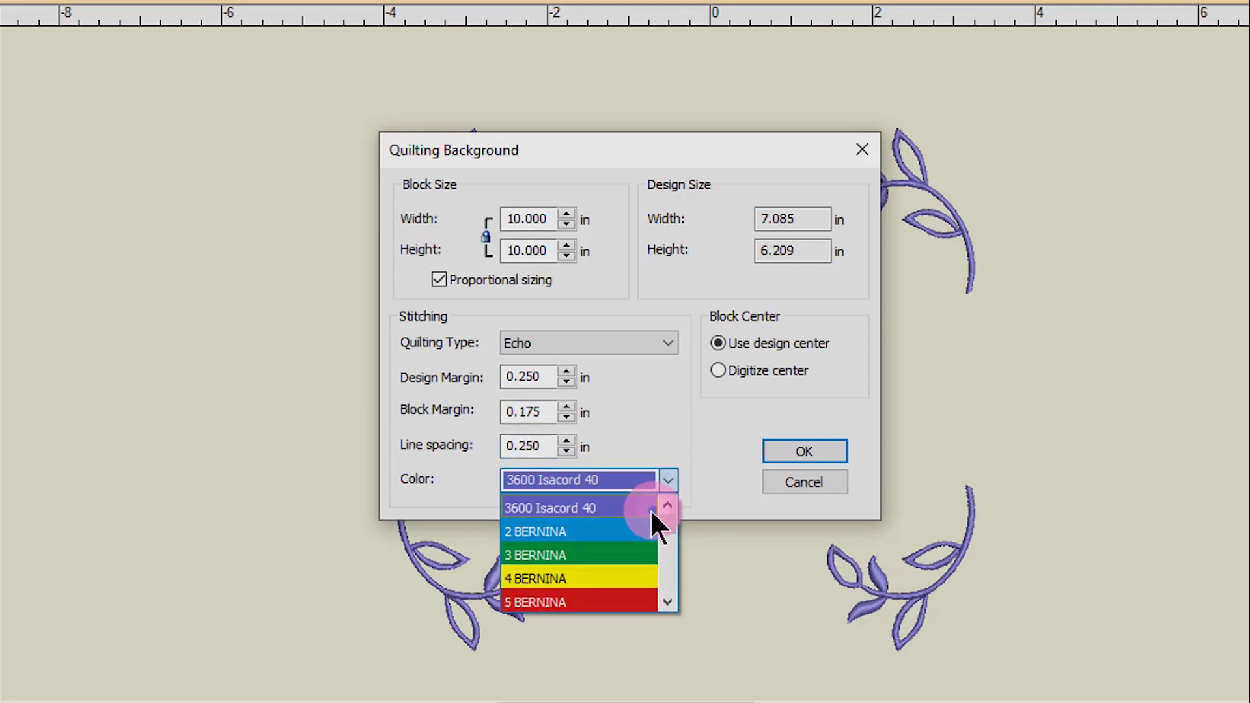
click(637, 531)
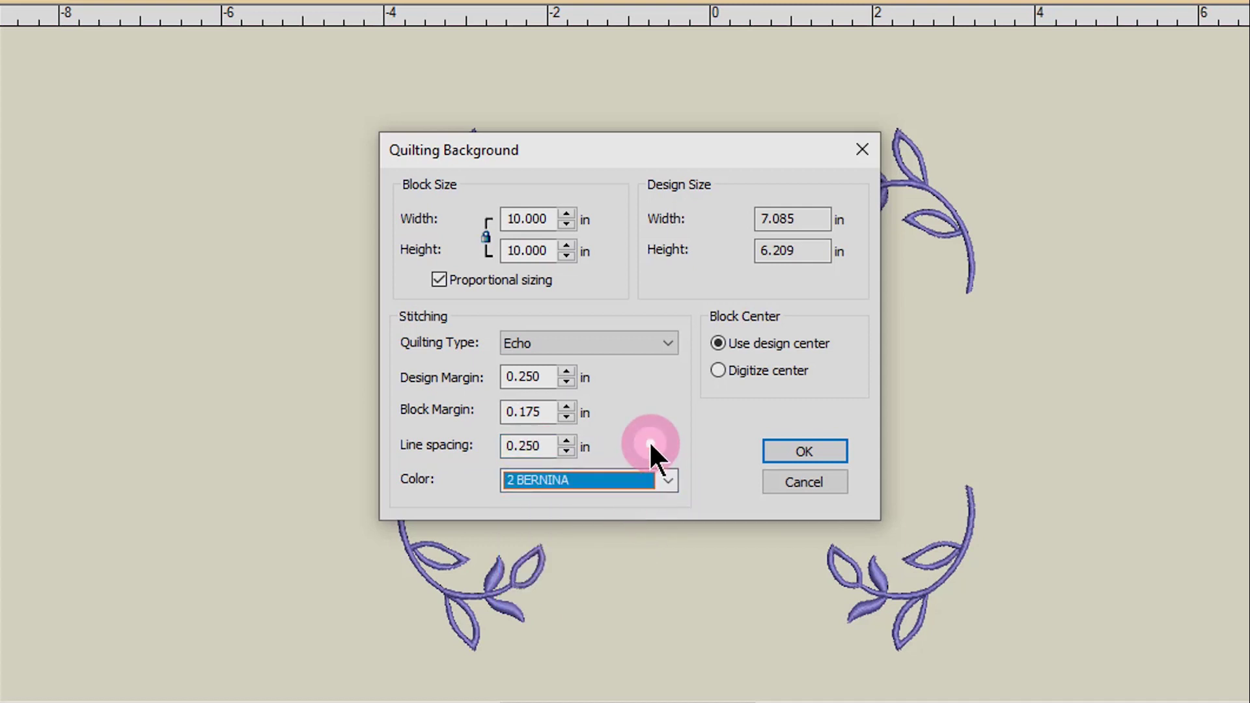
click(814, 455)
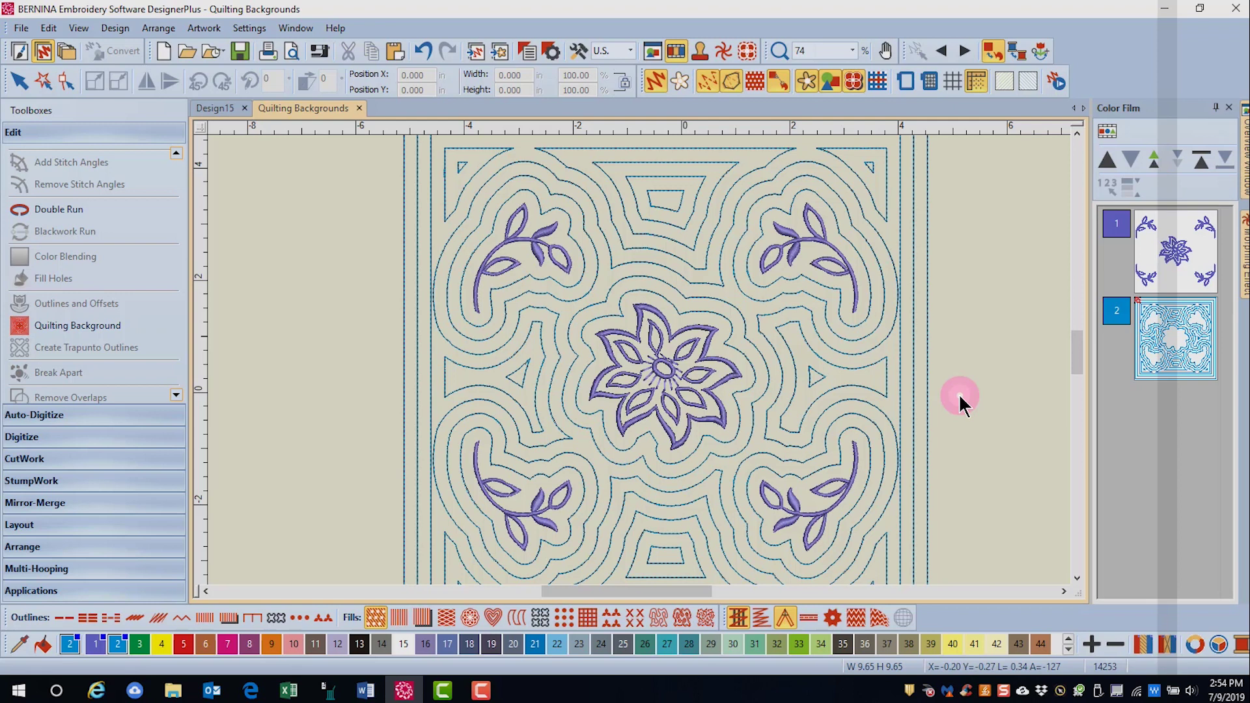
- Undo the echo quilting background so only the flower and four sprigs remain
click(422, 52)
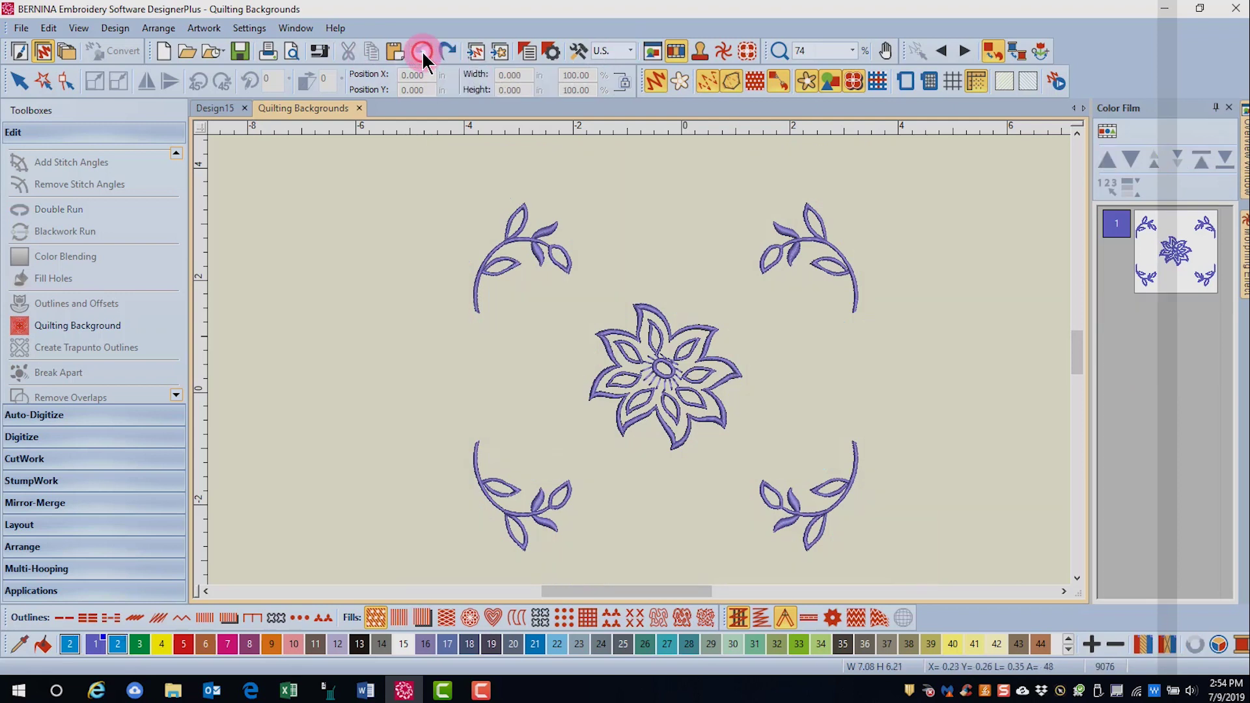
- Try a Scroll quilting background, then switch the quilting type to Echo Clipped
click(76, 332)
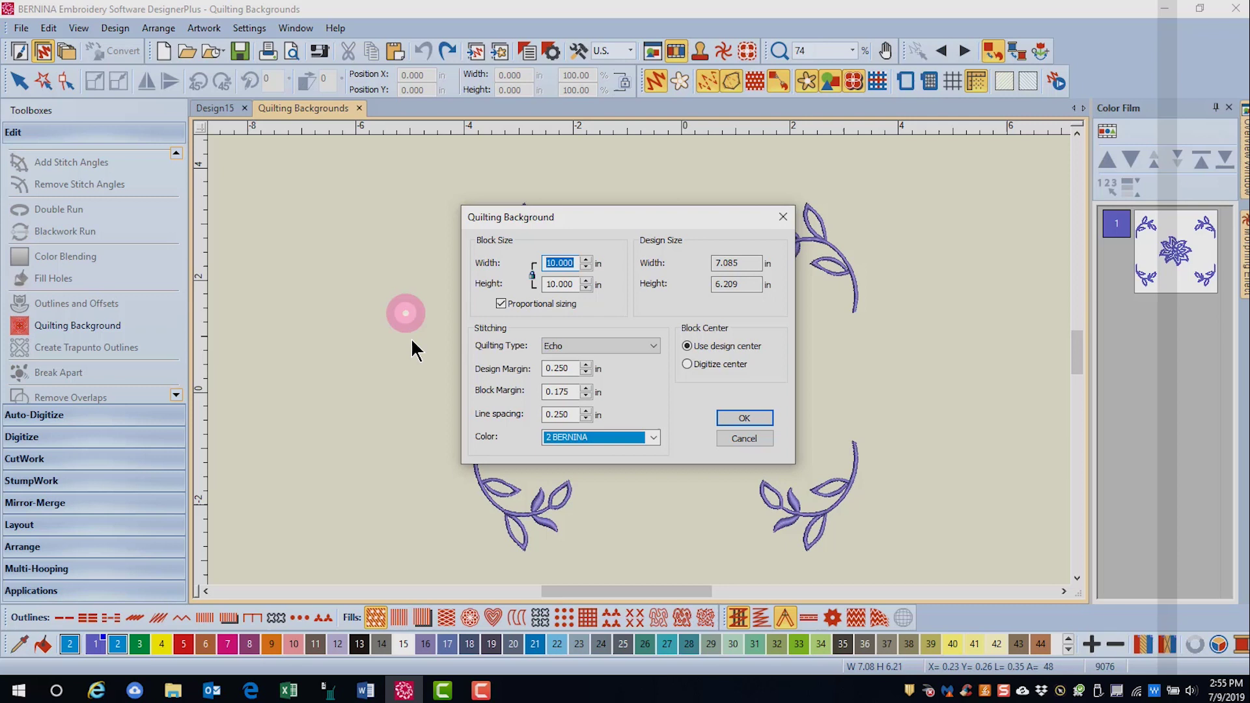
click(653, 347)
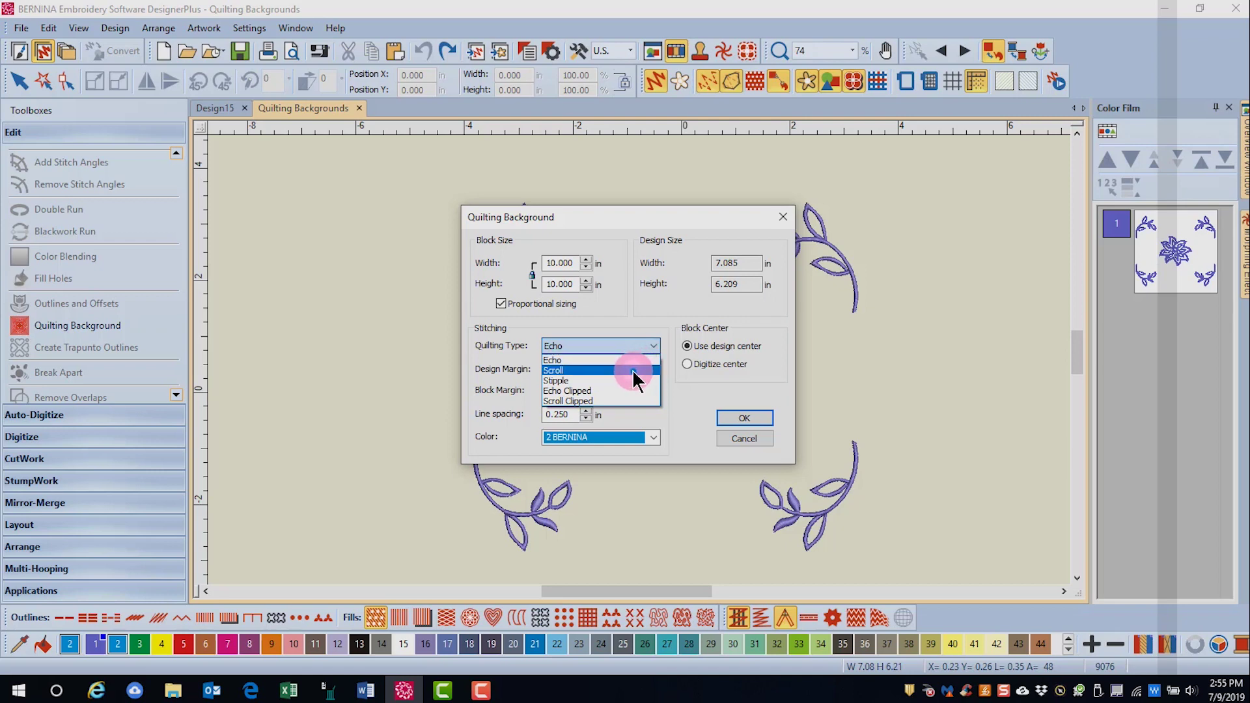
click(633, 370)
click(743, 420)
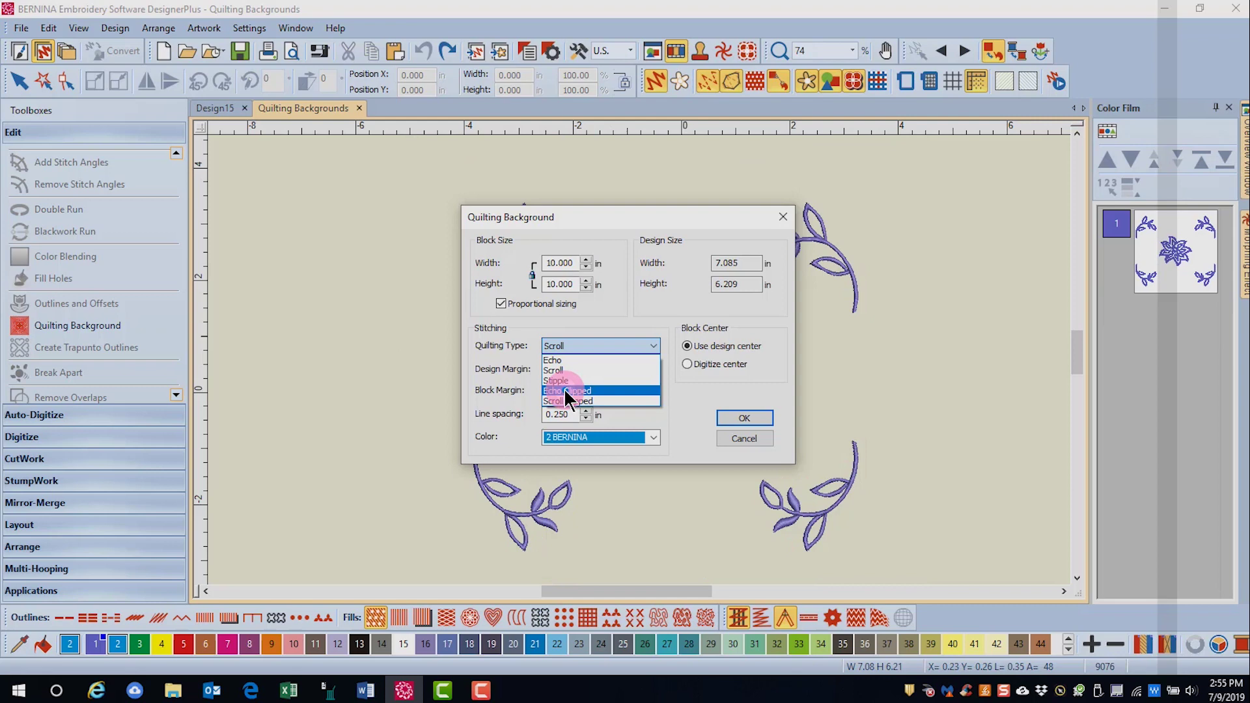
click(563, 389)
- Create the Echo Clipped background, zoom out to 59%, and reopen the quilting settings
click(740, 420)
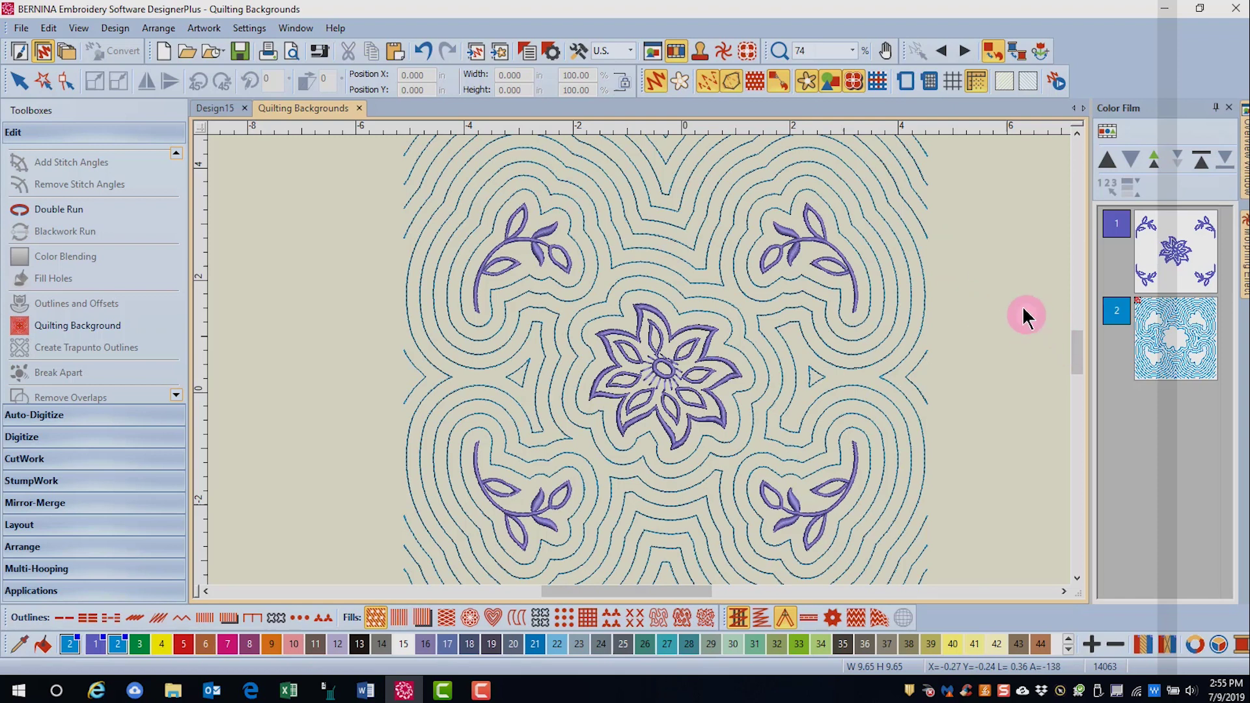
scroll(1013, 314, down, 1)
drag(670, 592, 659, 593)
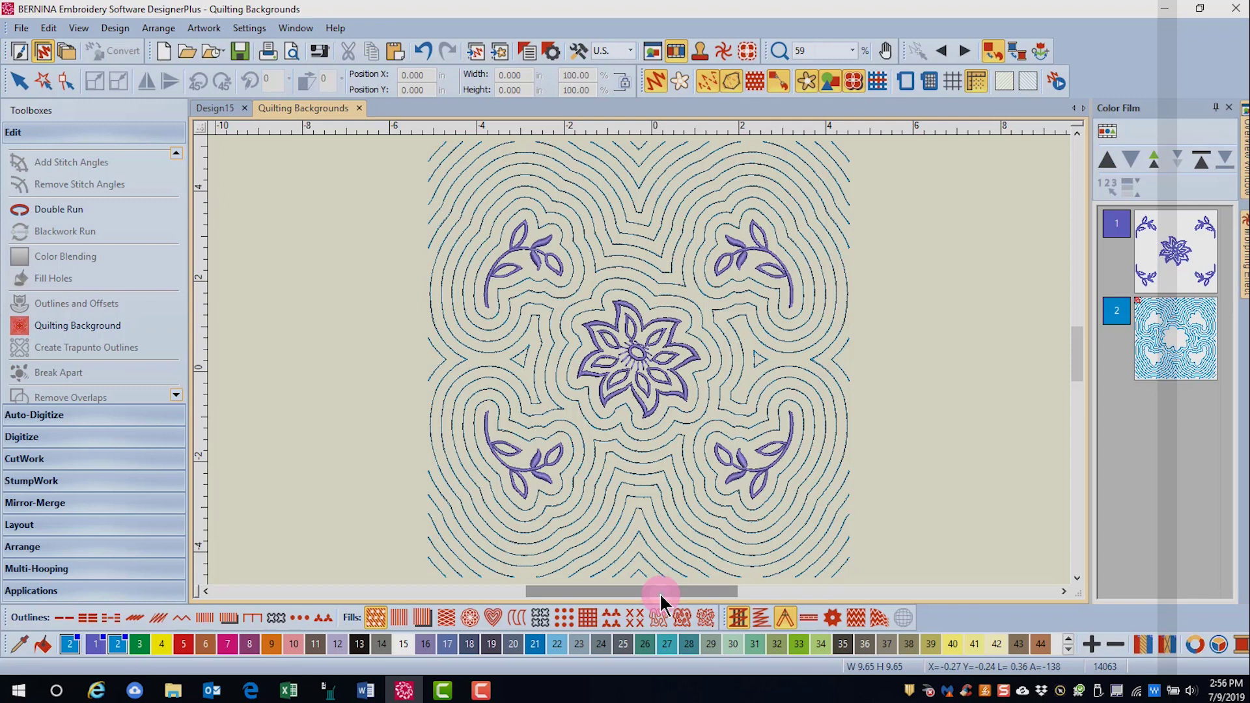
double_click(588, 348)
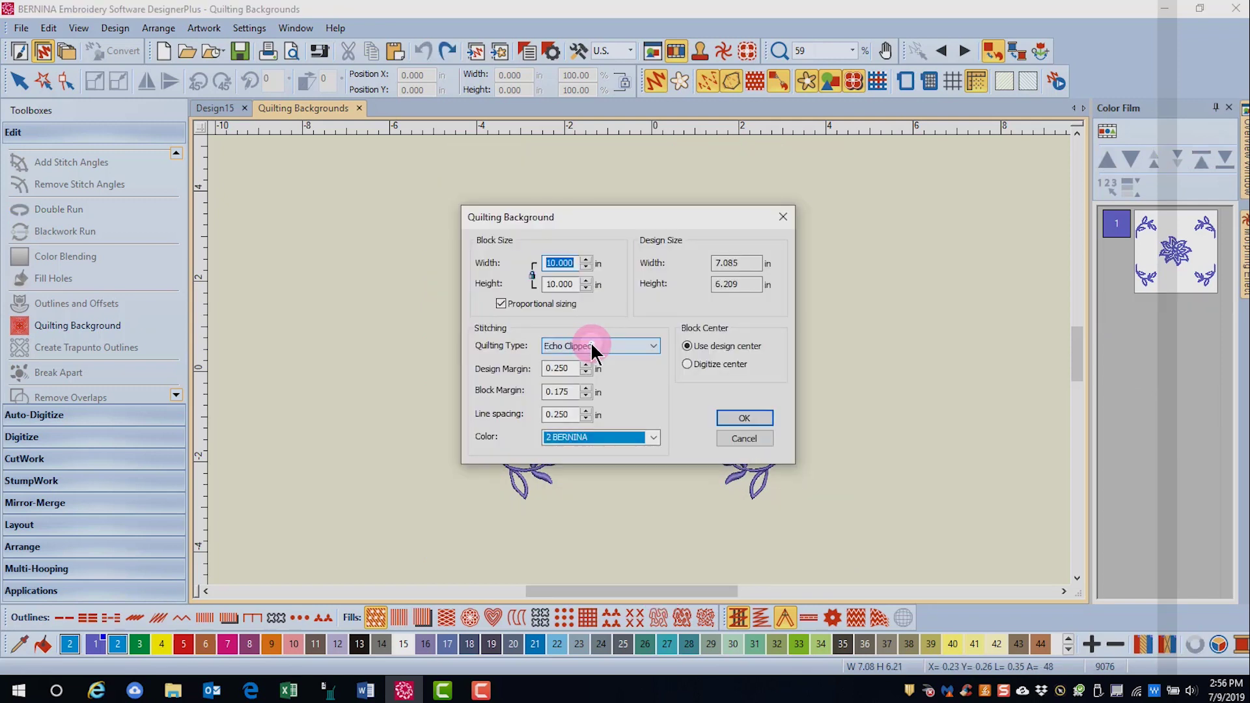
- Rebuild the Echo Clipped quilting background around the flower and sprigs
click(749, 419)
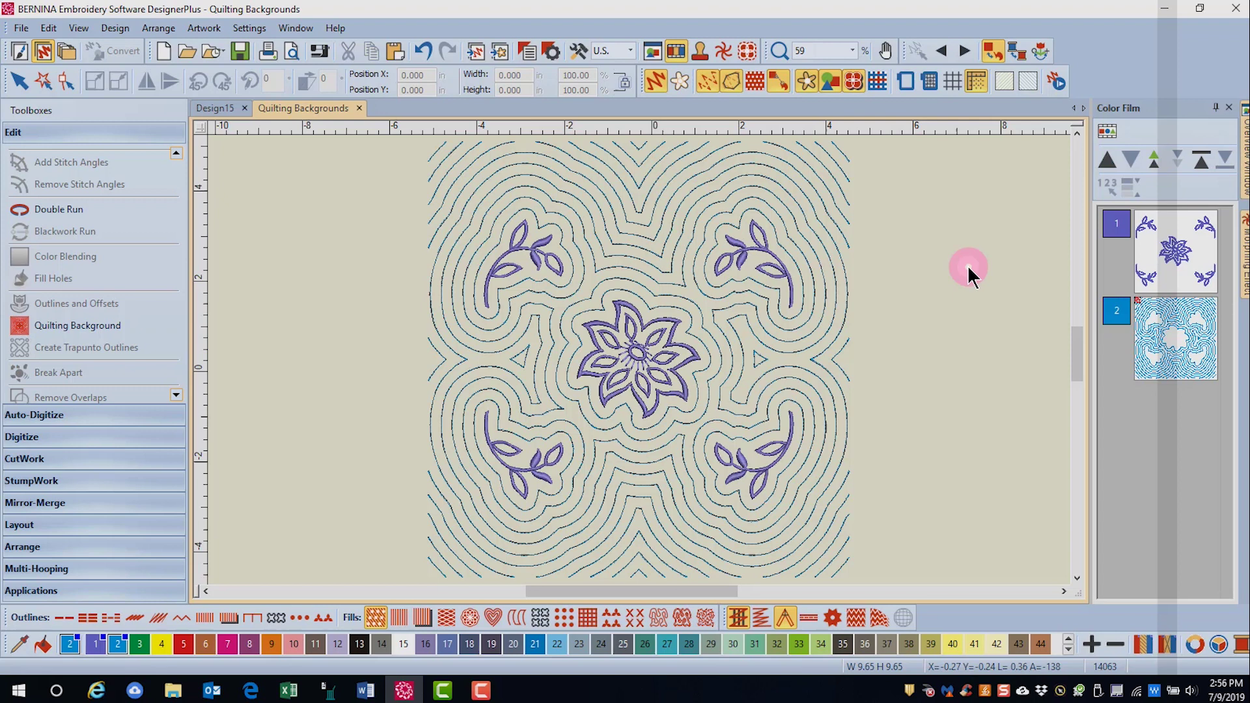
click(97, 325)
click(744, 418)
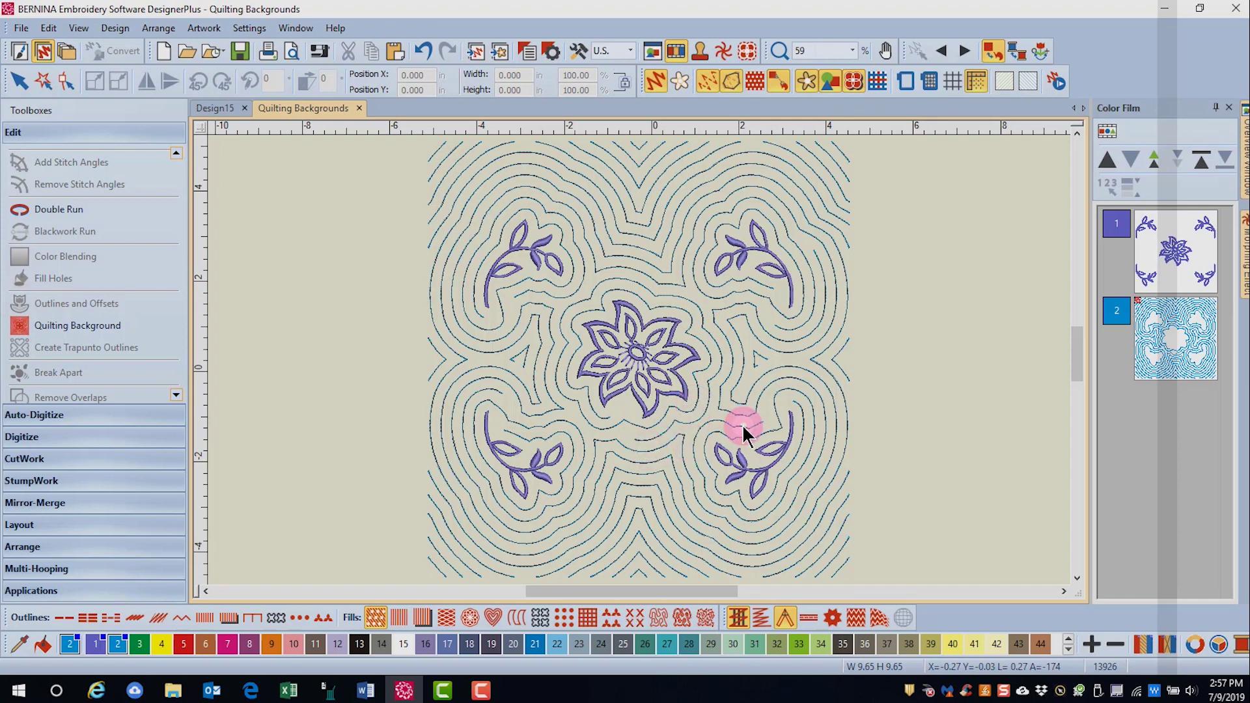
- Ungroup the quilting background into separate outlines and check a single outline
click(1117, 355)
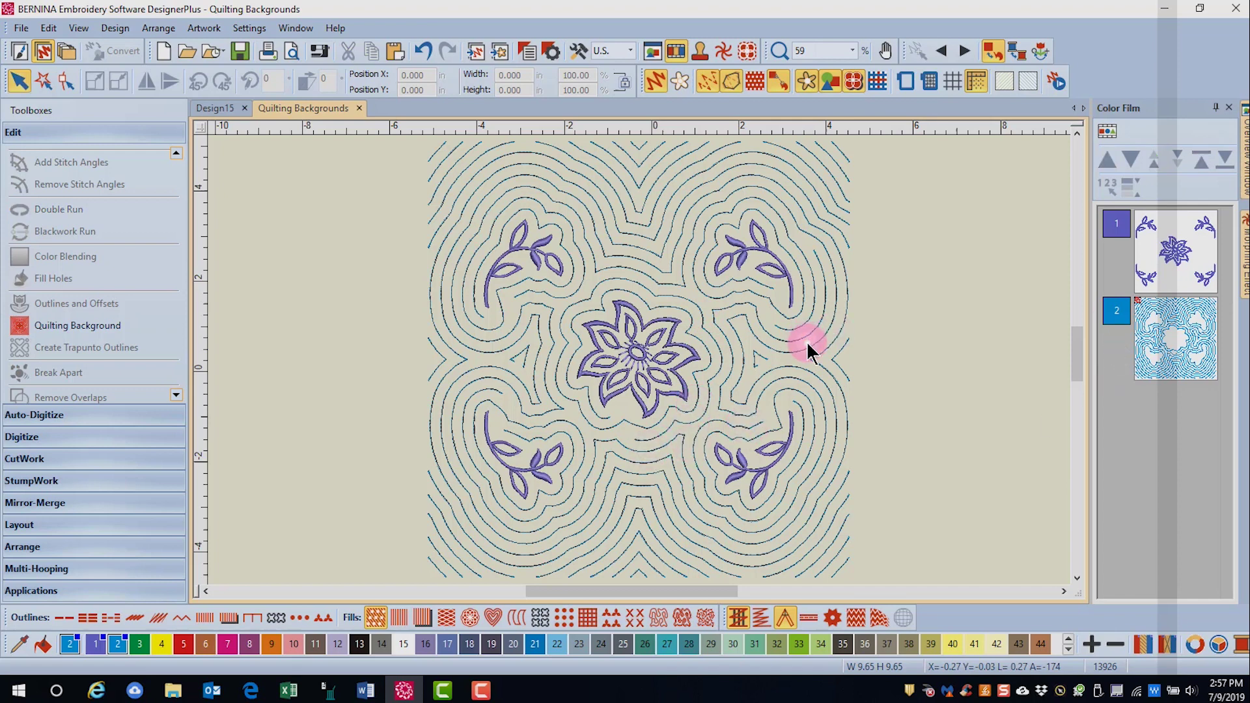
click(805, 353)
right_click(803, 349)
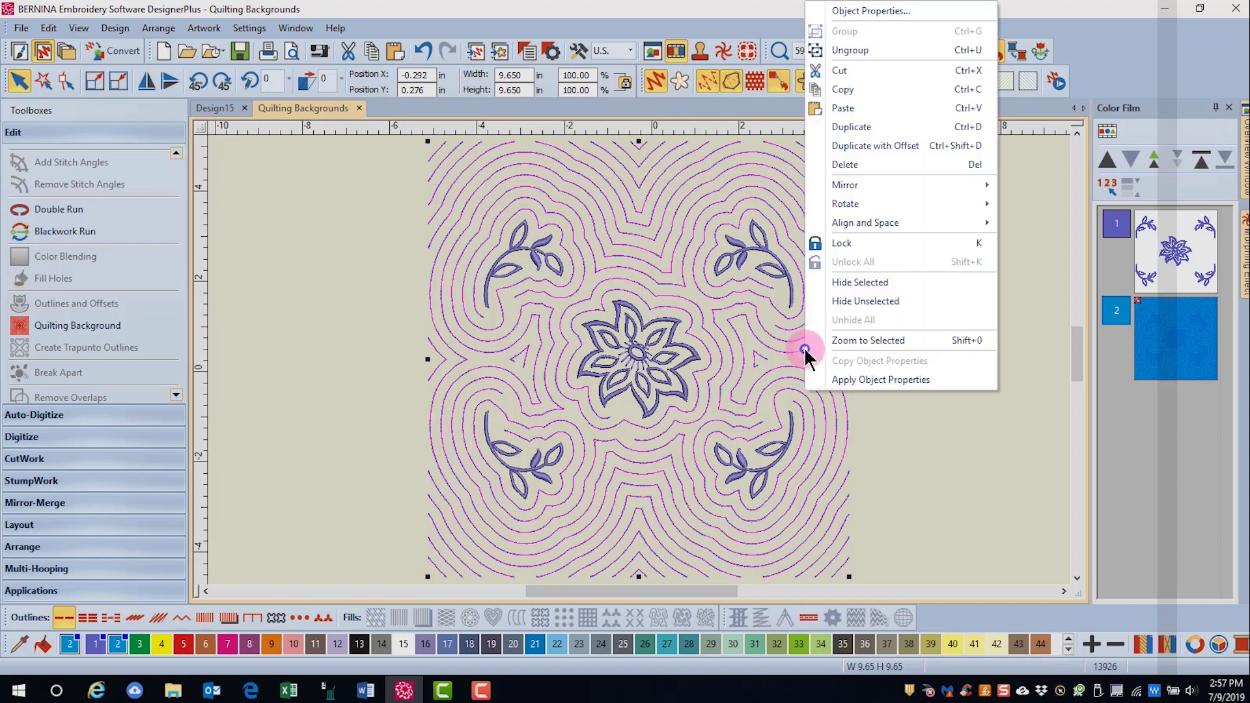
click(844, 52)
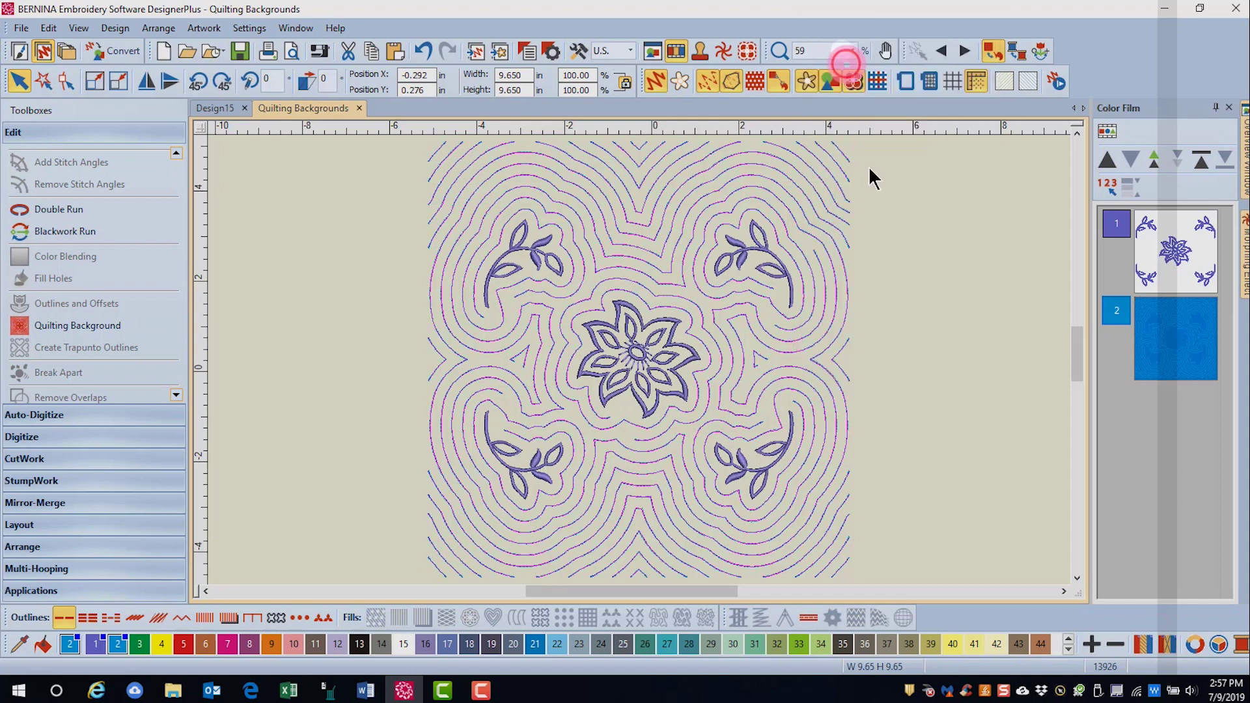
click(758, 356)
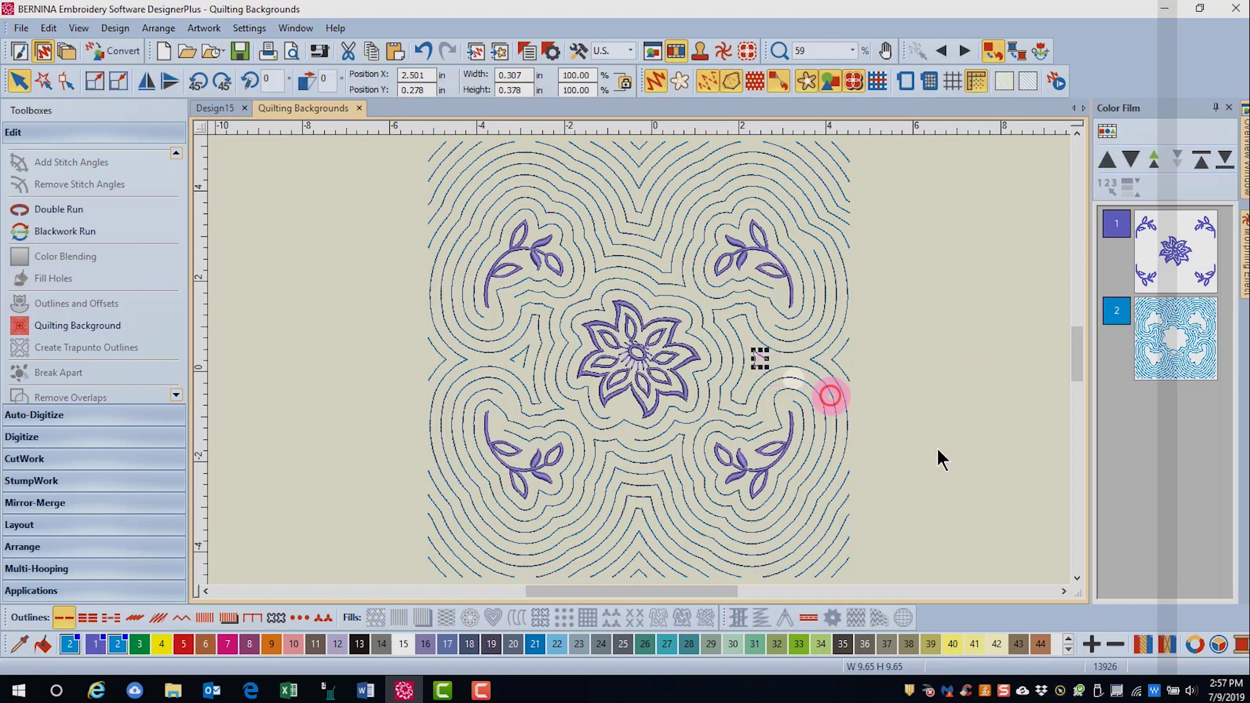
click(988, 469)
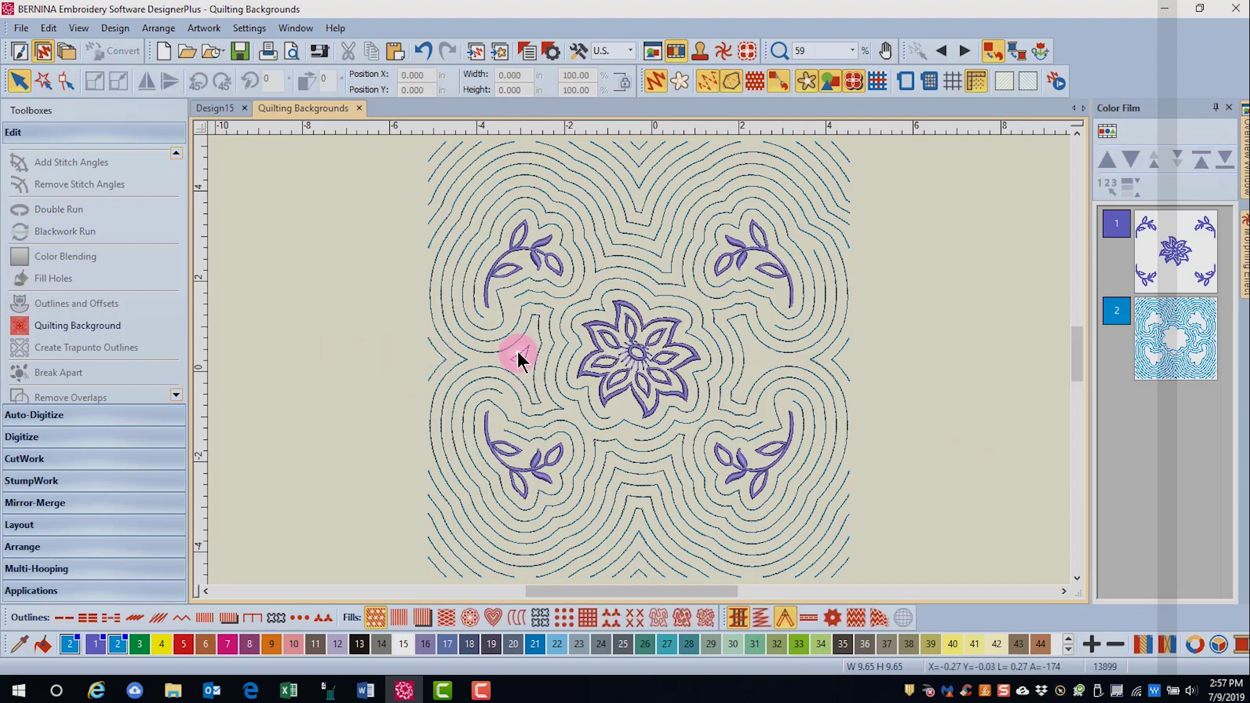
- Generate a Stipple quilting background, then undo it with Ctrl+Z
click(78, 325)
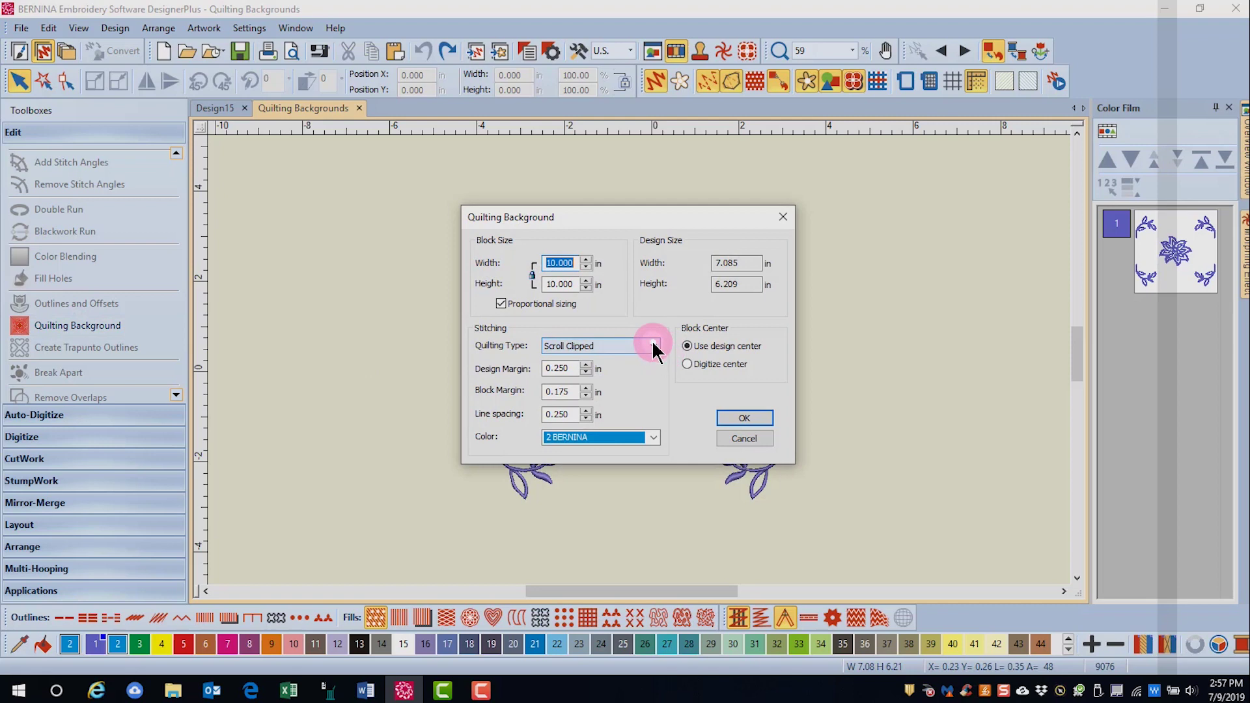
click(634, 343)
click(555, 380)
click(743, 418)
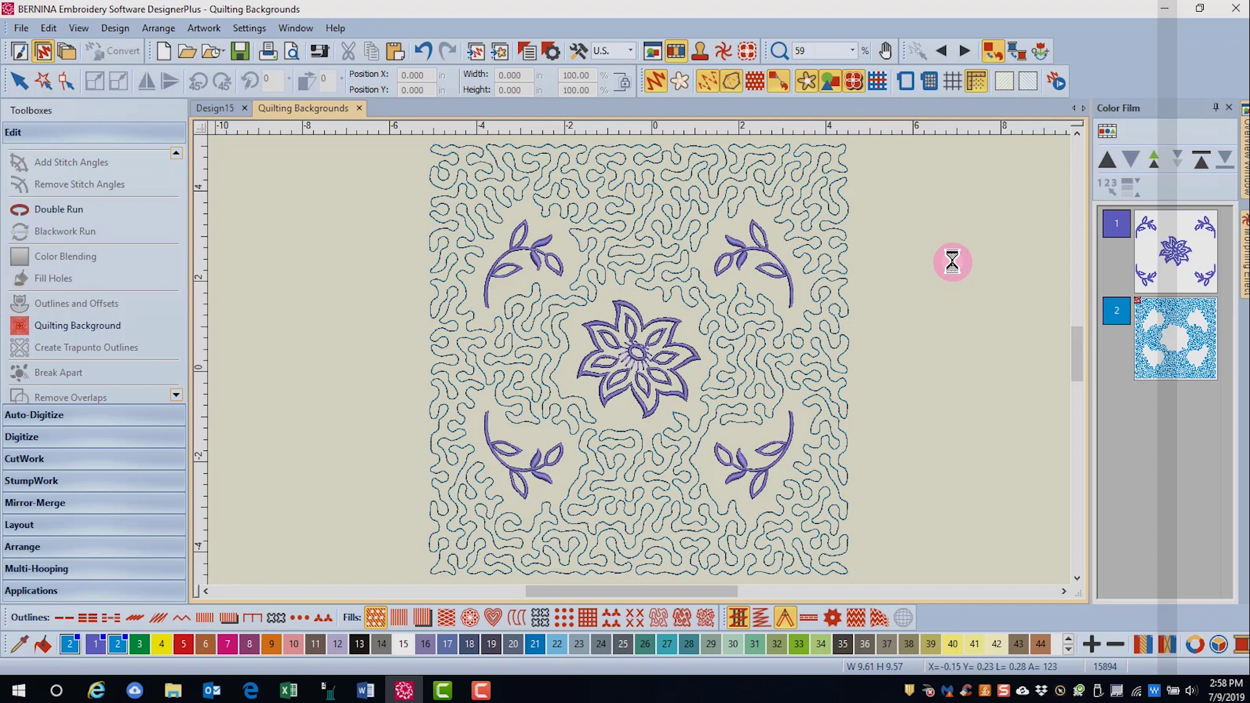
key(ctrl+z)
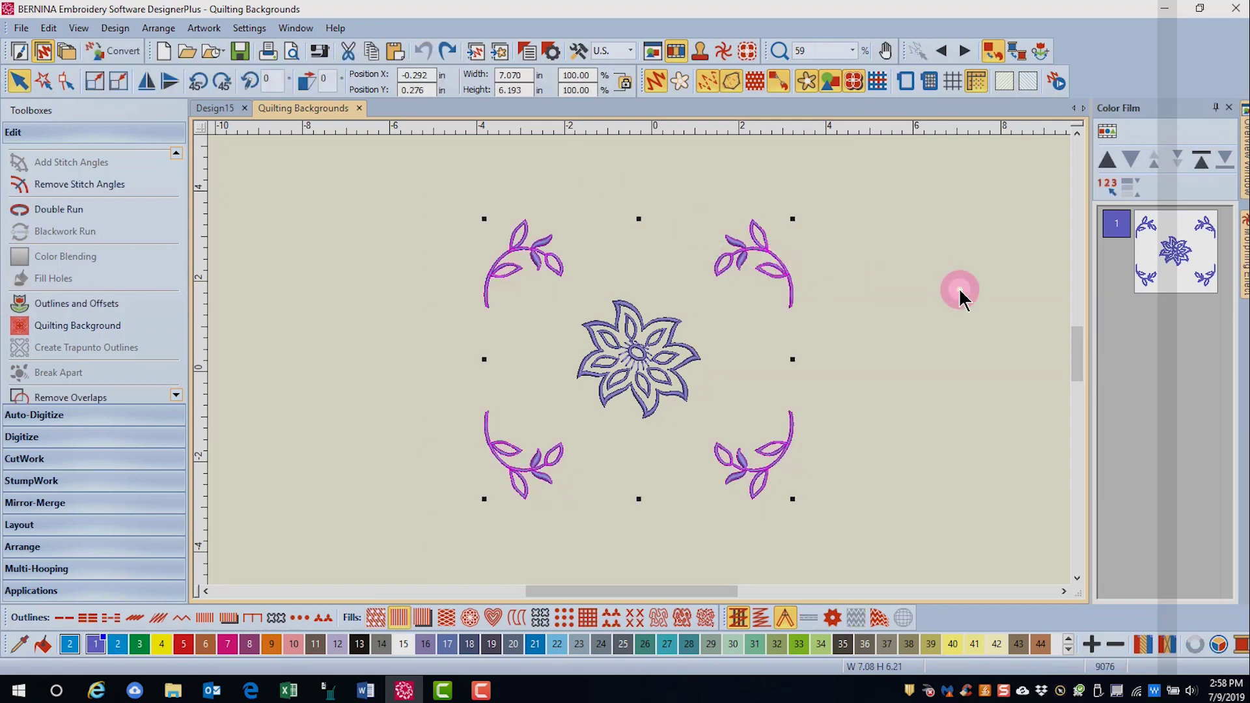
- Delete the four selected corner leaf sprigs, leaving just the flower
key(Delete)
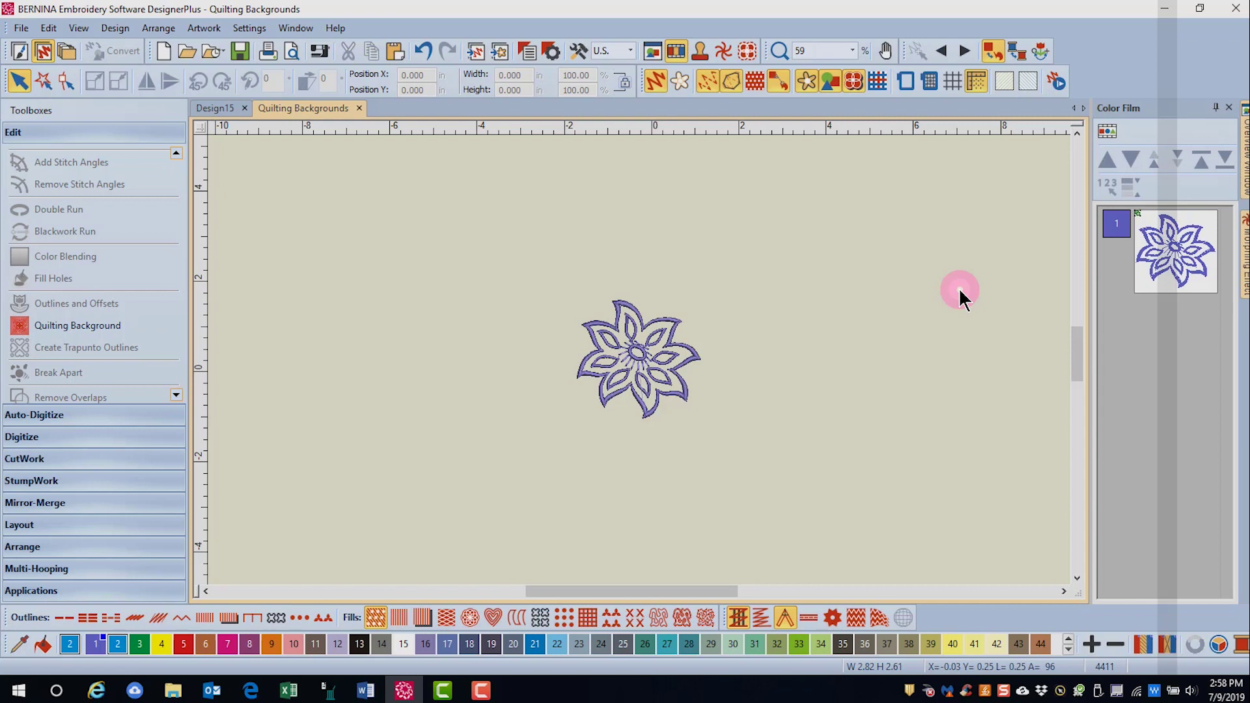
- Add a Stipple background using Digitize center, placing the block centre below-right of the flower
click(77, 326)
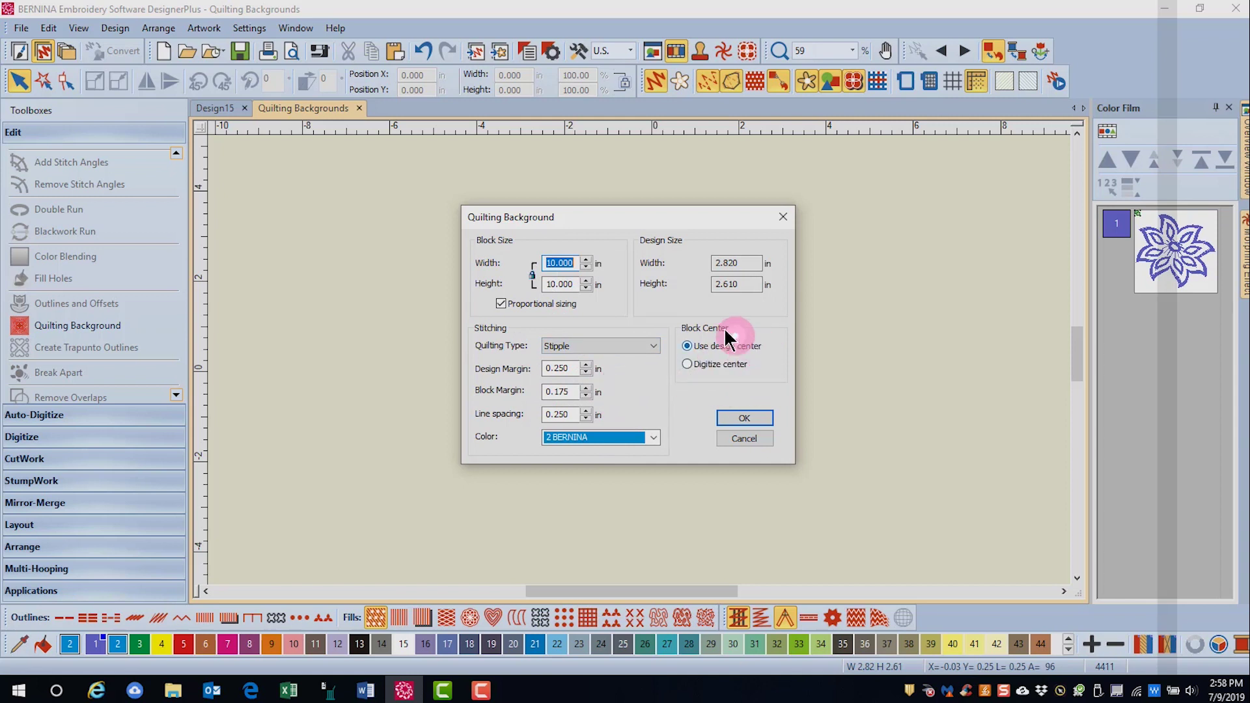
click(686, 364)
click(743, 418)
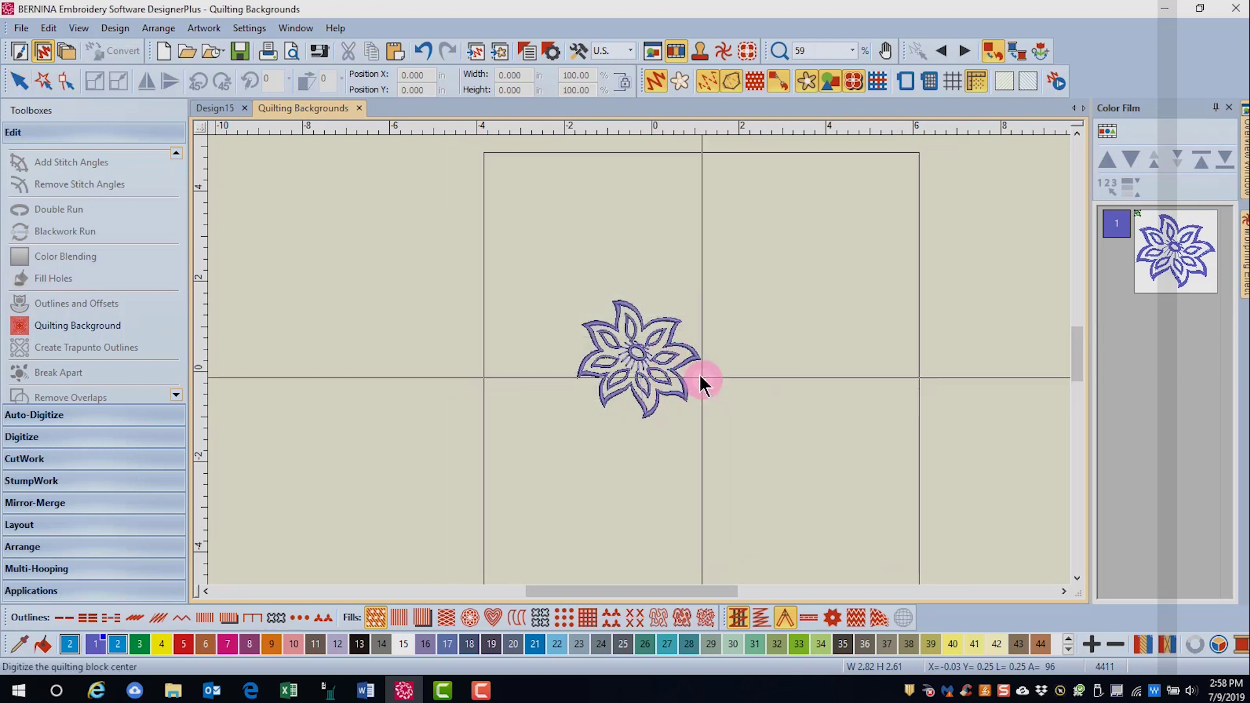
click(704, 424)
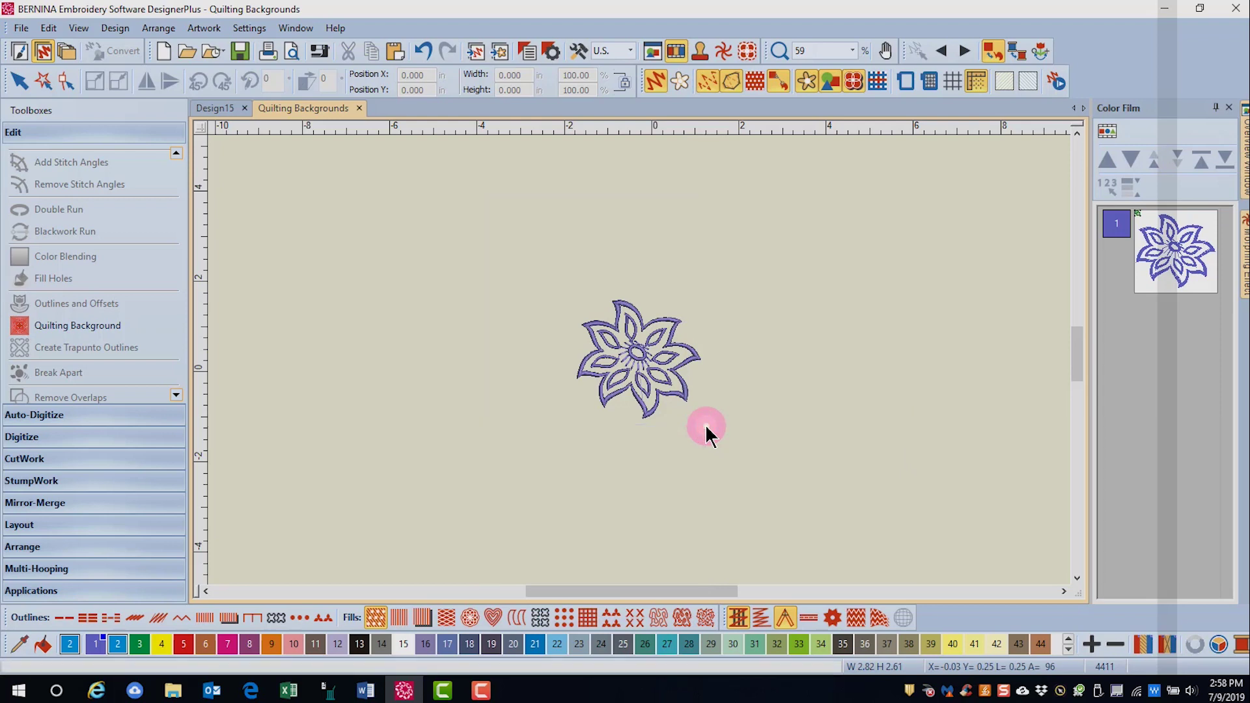